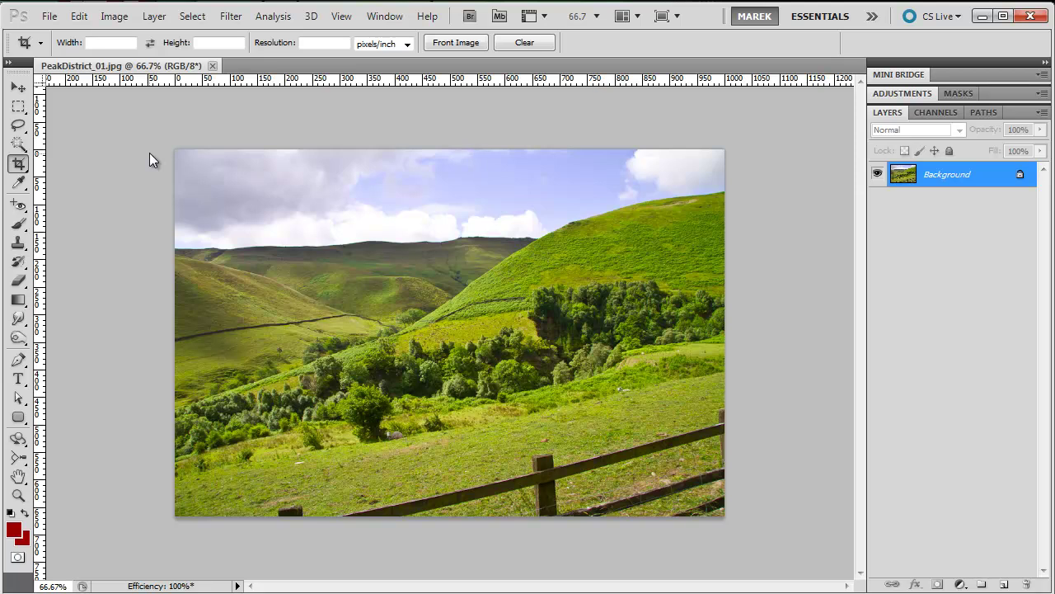
Step: Check the photo's 1000×667 pixel size in Image Size and cancel without resizing
left_click(116, 16)
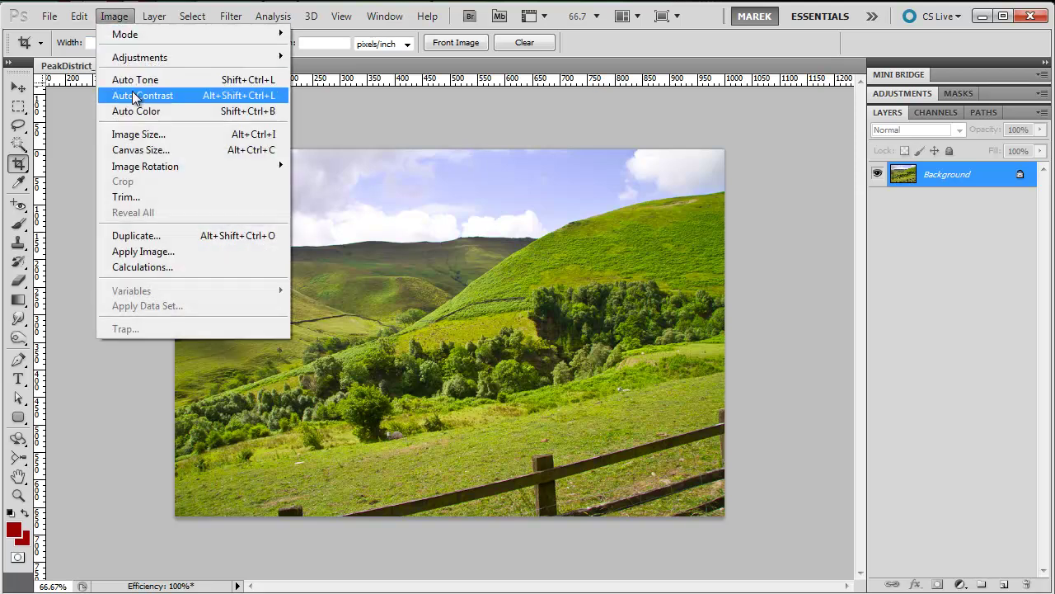
left_click(137, 134)
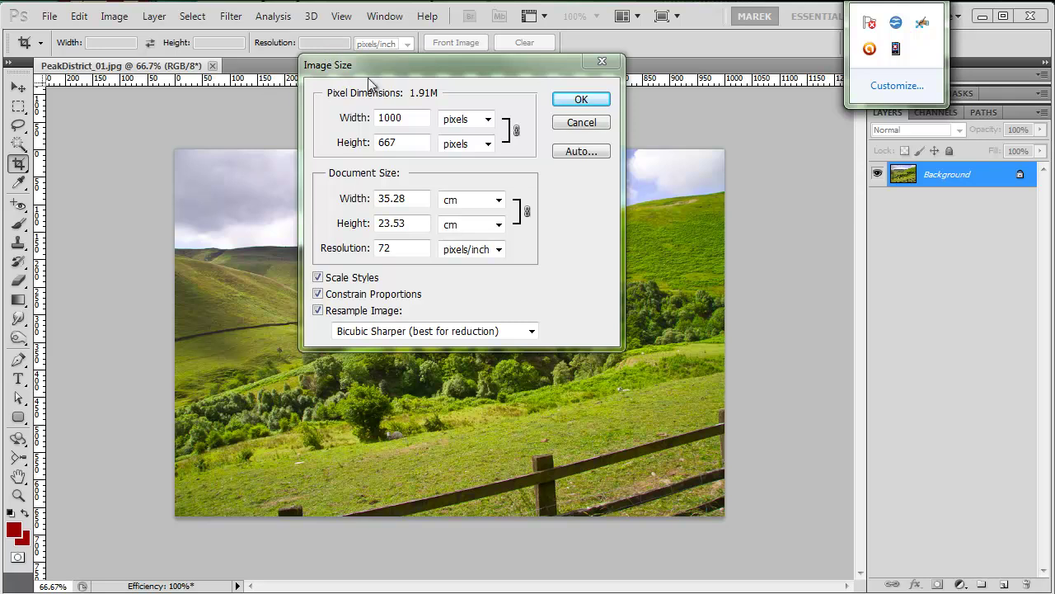
left_click(400, 69)
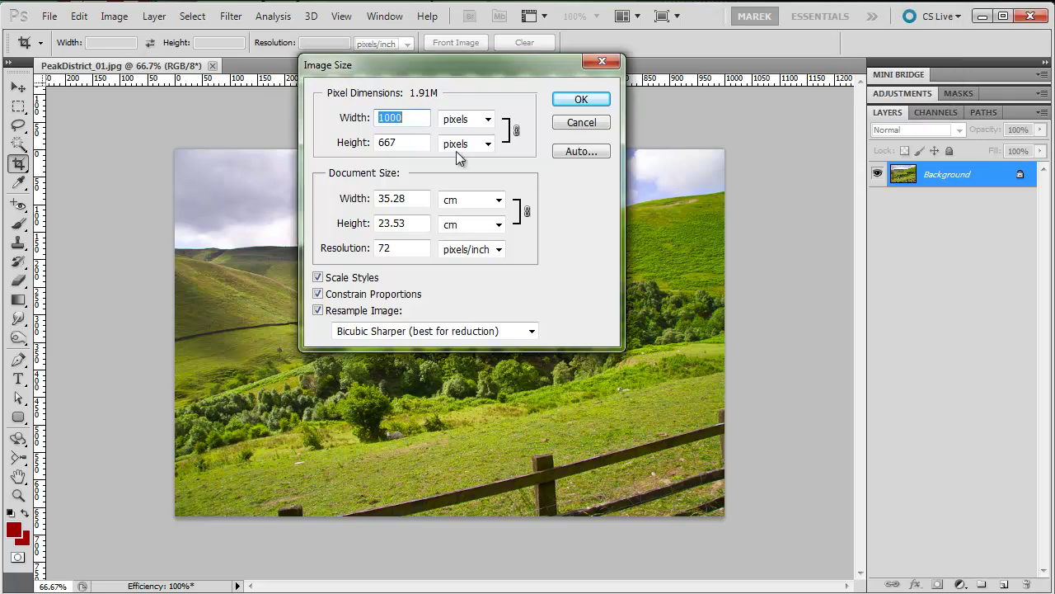
left_click(581, 122)
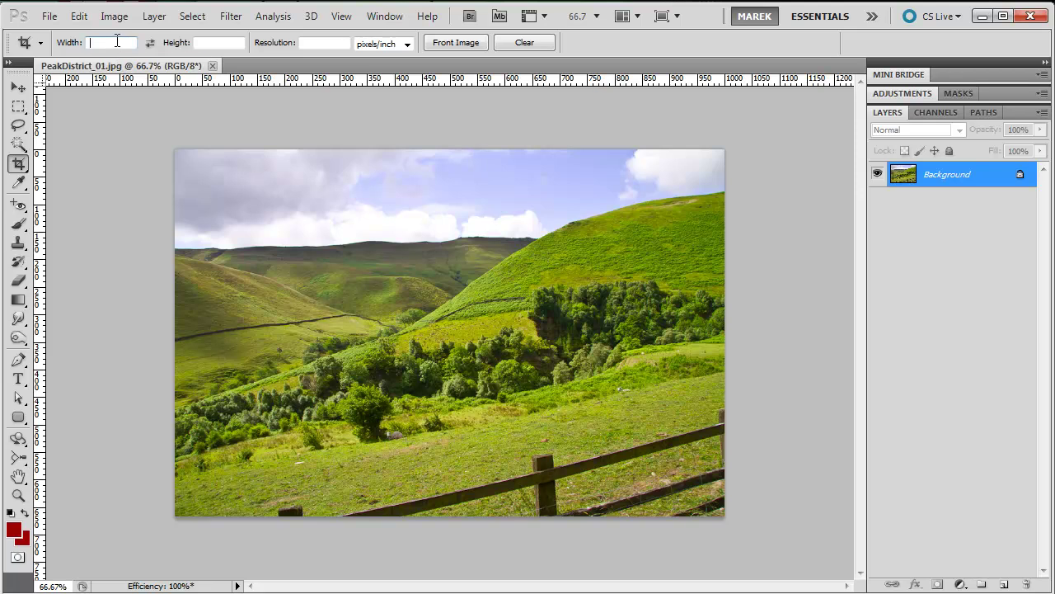
Step: Set the Crop tool's fixed size to 400 px width and 300 px height
type("400")
key("Tab")
type("300px")
key("Return")
Step: Draw the crop box over the photo, shift it right, and commit the crop
left_click_drag(180, 143, 755, 518)
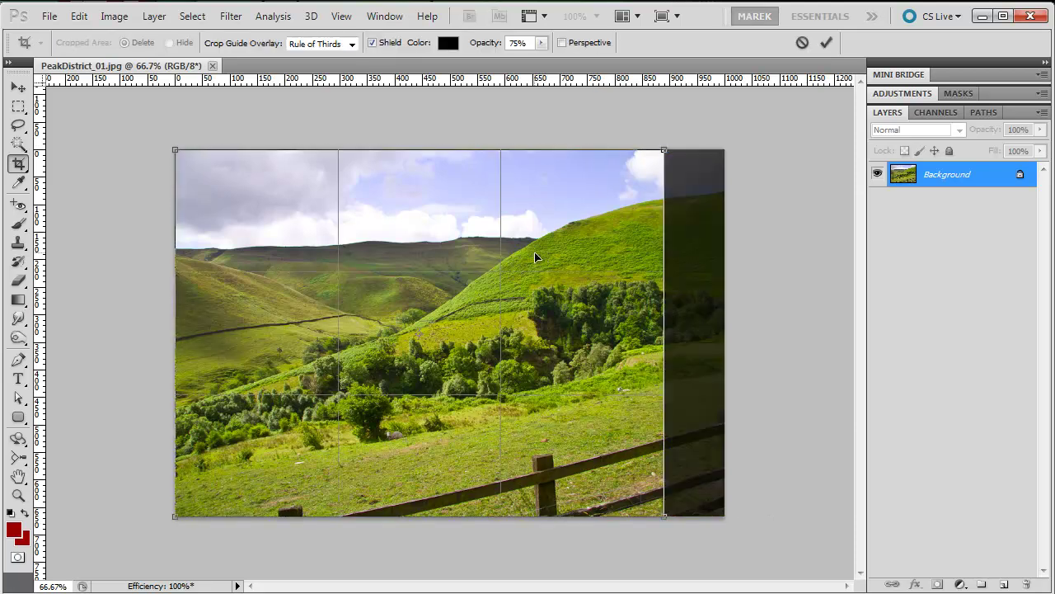
left_click_drag(577, 318, 620, 326)
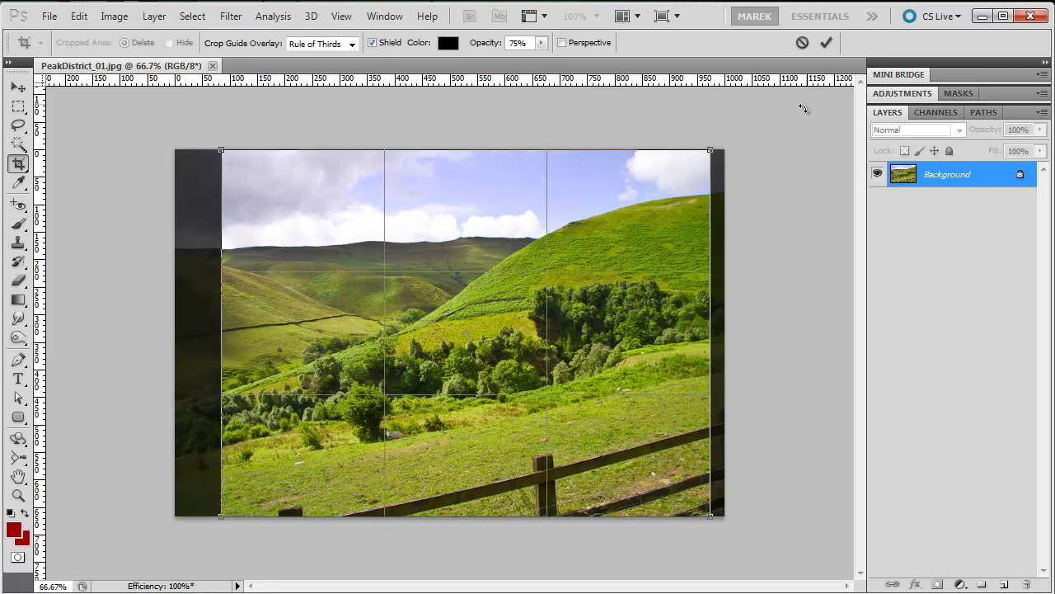
left_click(826, 43)
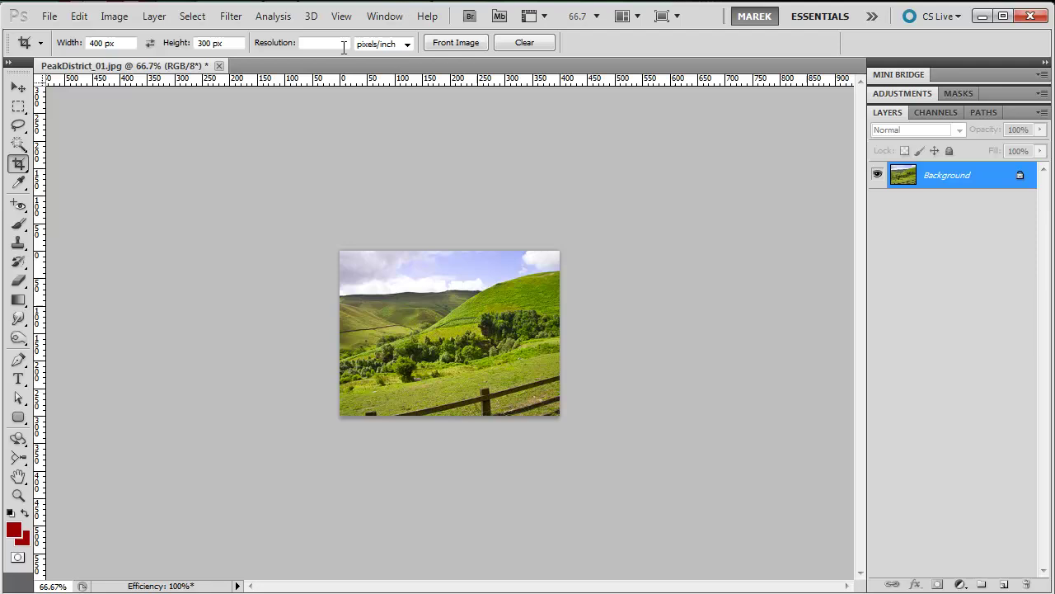
Step: Zoom the cropped 400×300 photo in to 100% from the View menu
left_click(341, 16)
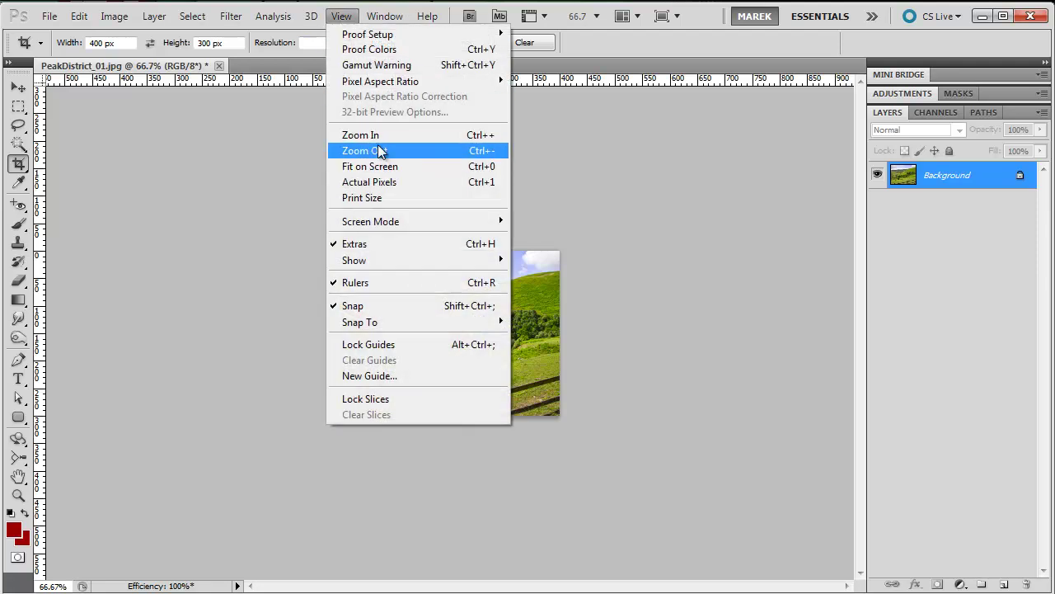
left_click(375, 134)
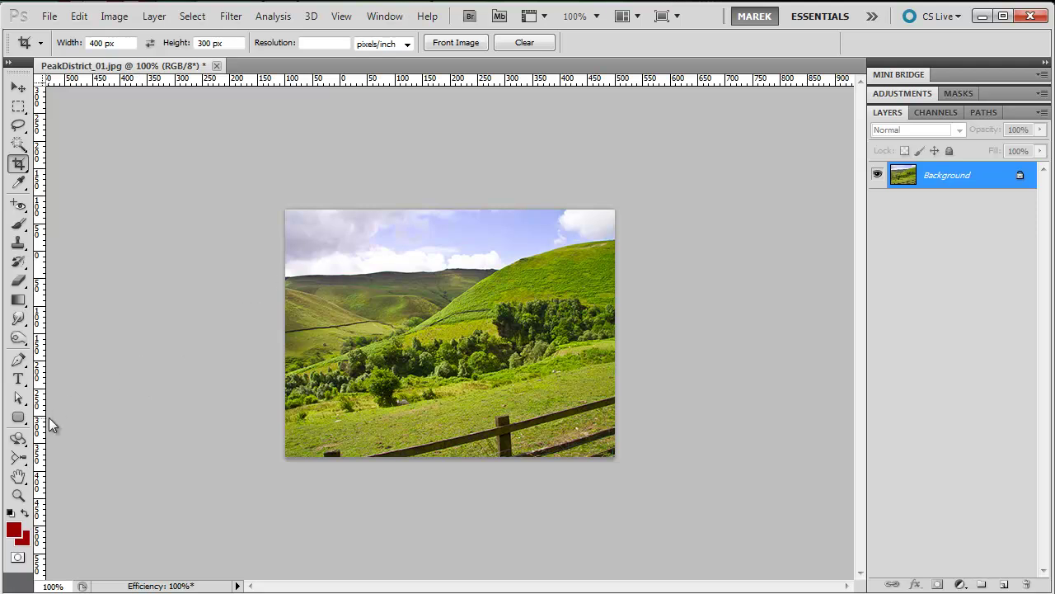
Step: Pick the Rounded Rectangle Tool with a 30 px radius and the 1 Px Stroke 0% Fill Opacity style
left_click(19, 419)
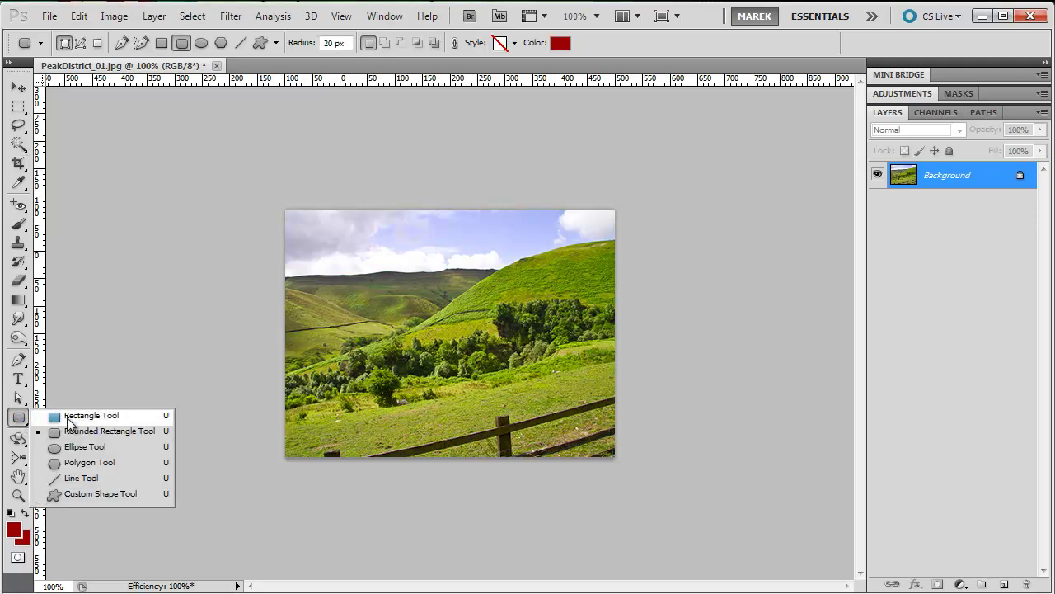
left_click(110, 432)
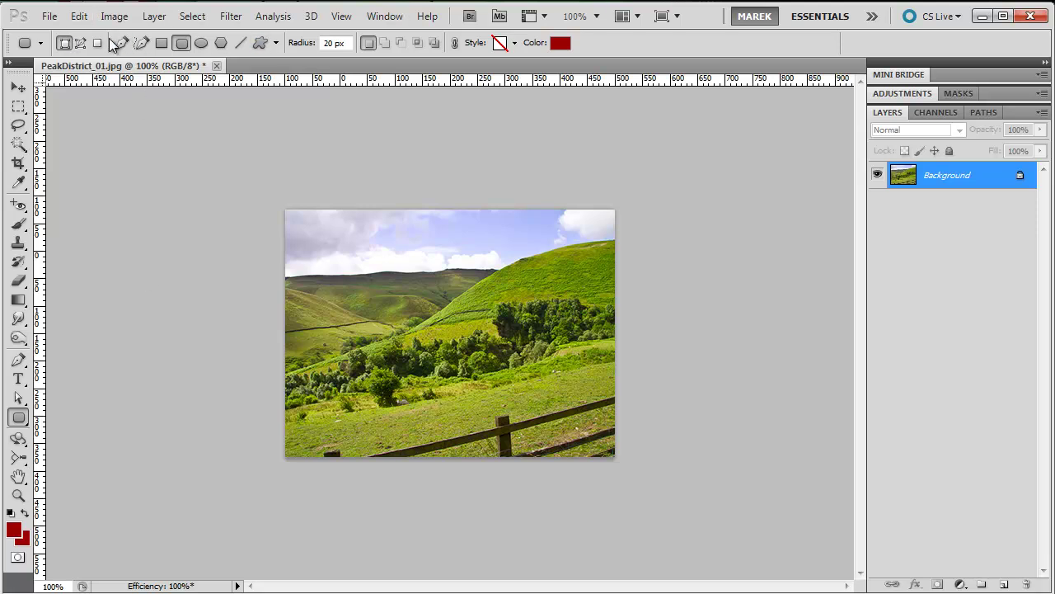
double_click(329, 43)
left_click(515, 43)
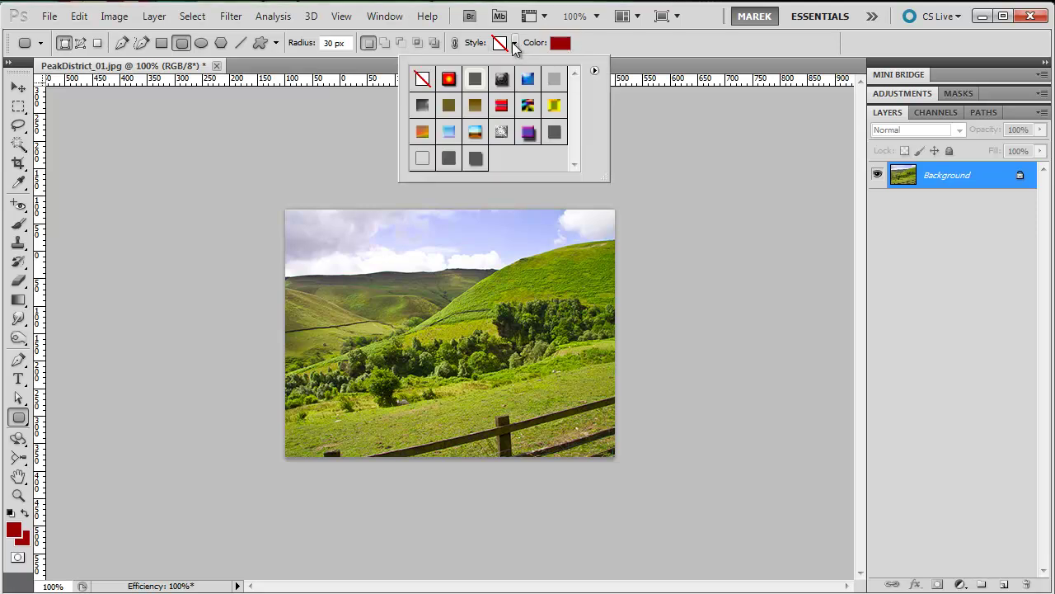
left_click(421, 158)
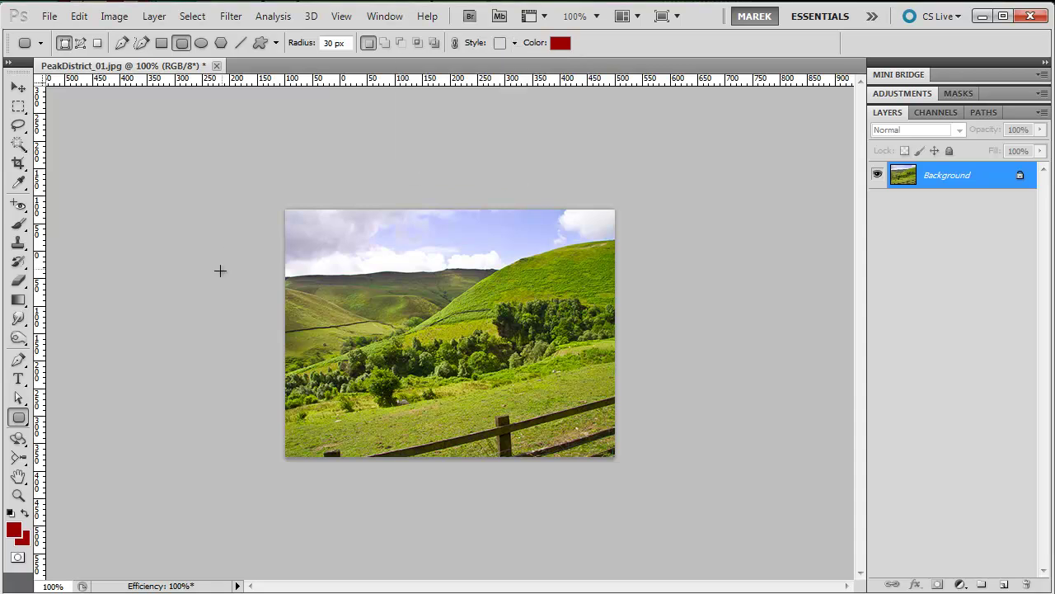
Step: Drag a rounded rectangle from the photo's top-left corner to its bottom-right corner
mouse_move(282, 213)
left_mouse_down()
mouse_move(493, 339)
mouse_move(619, 459)
left_mouse_up()
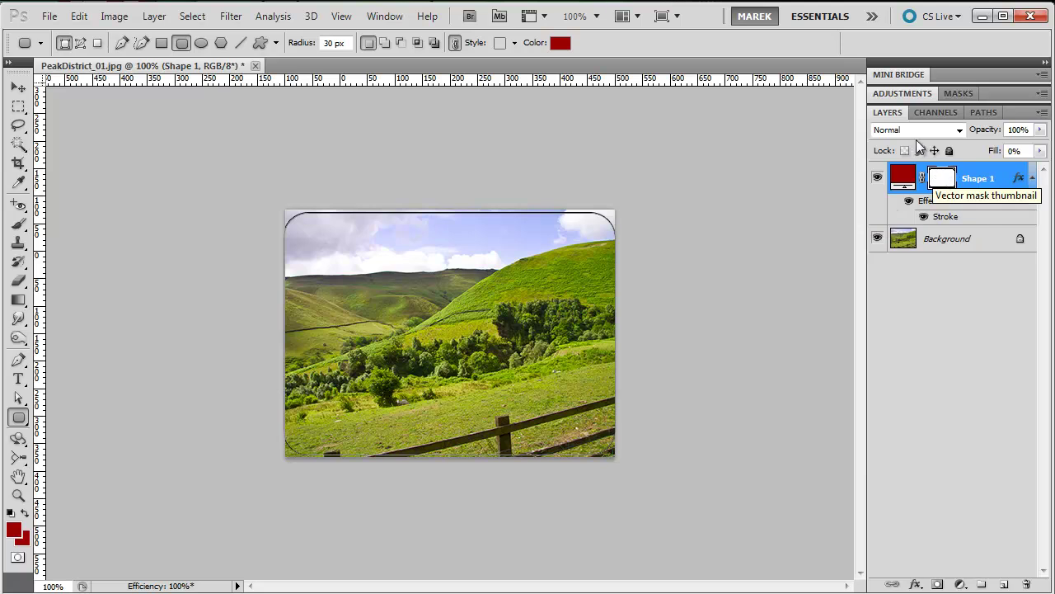
Step: Load Shape 1's rounded selection, Copy Merged the photo, and start a clipboard-sized new document
left_click(940, 181)
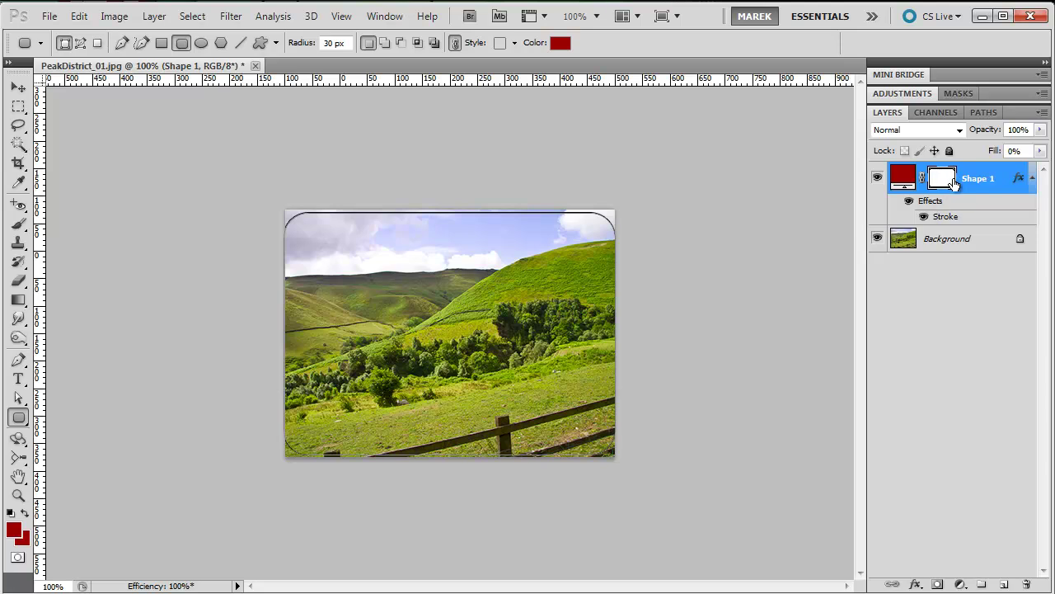
left_click(942, 182)
left_click(942, 185, "ctrl")
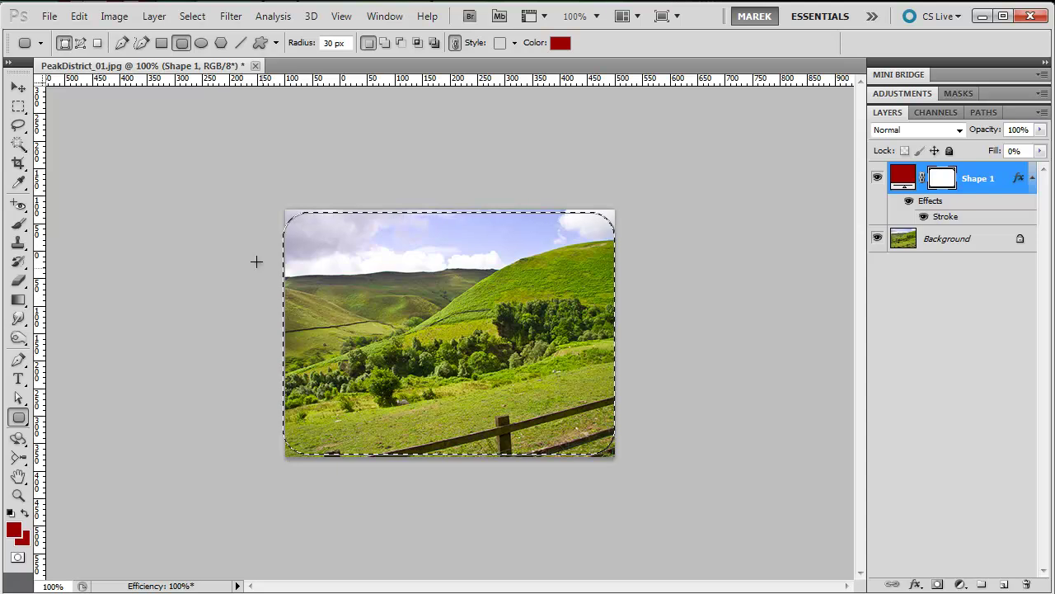
left_click(79, 15)
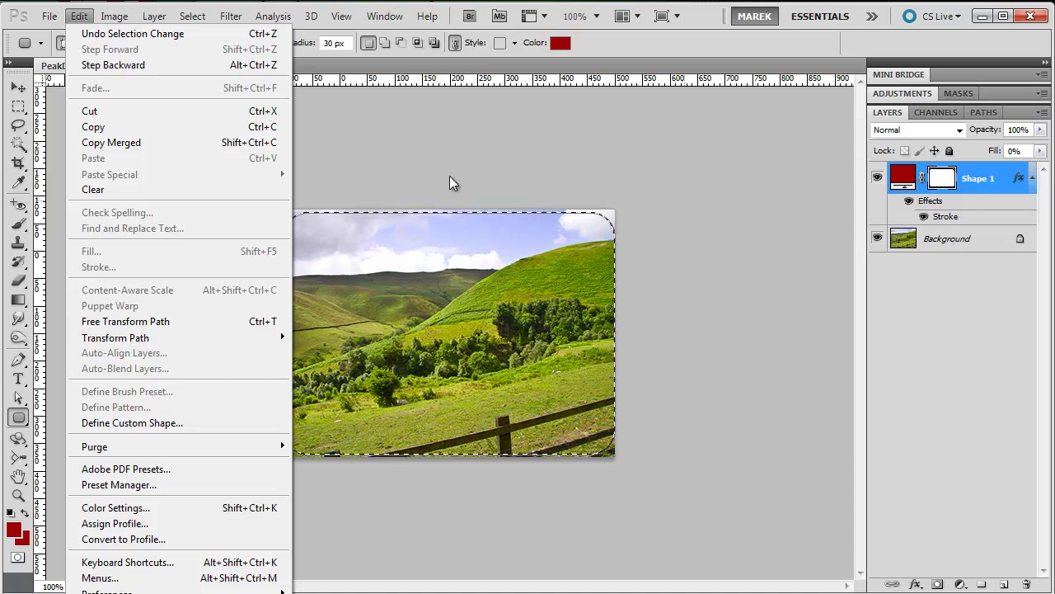
left_click(140, 146)
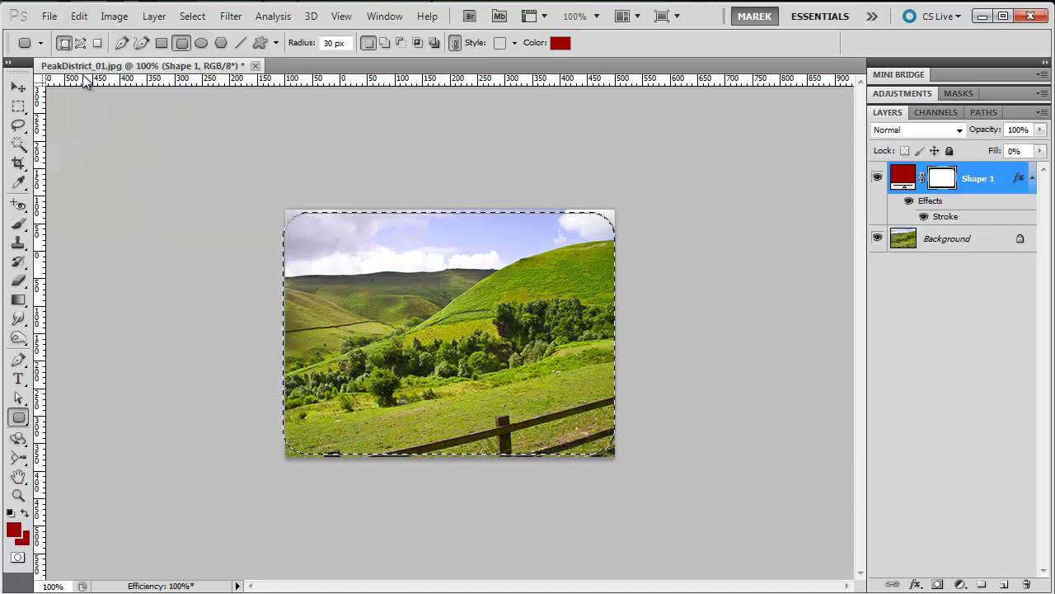
left_click(52, 18)
left_click(63, 30)
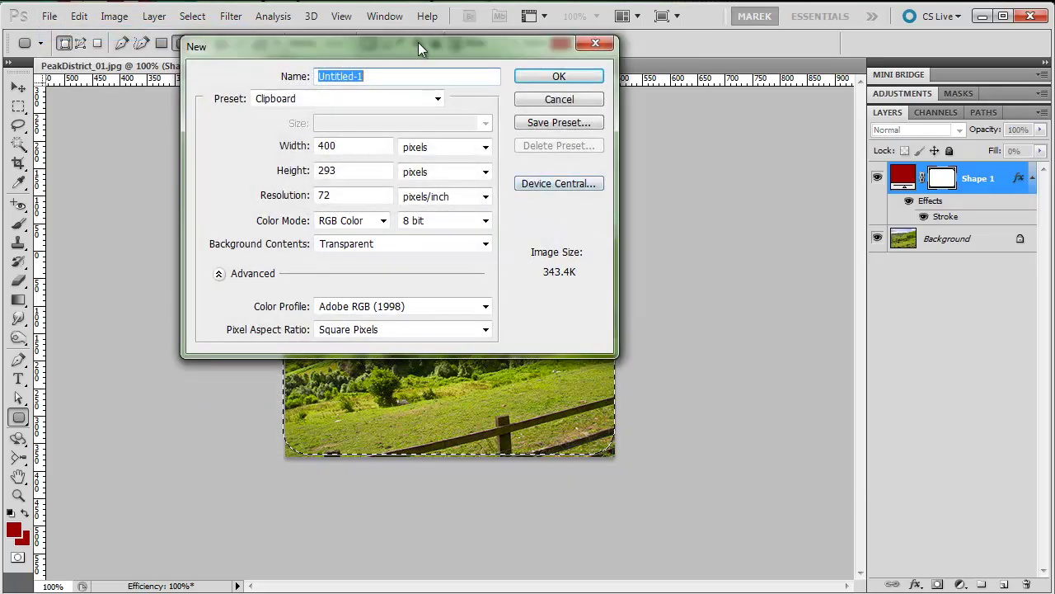
Step: Set the new document to 300 px height with a Transparent background and create it
left_click_drag(418, 42, 520, 117)
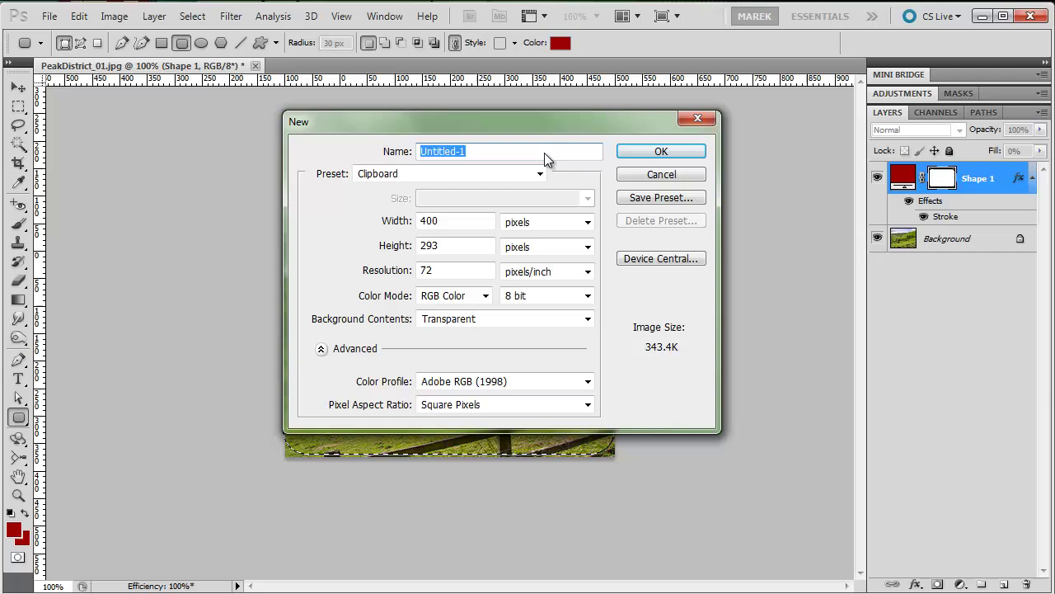
double_click(446, 243)
type("300")
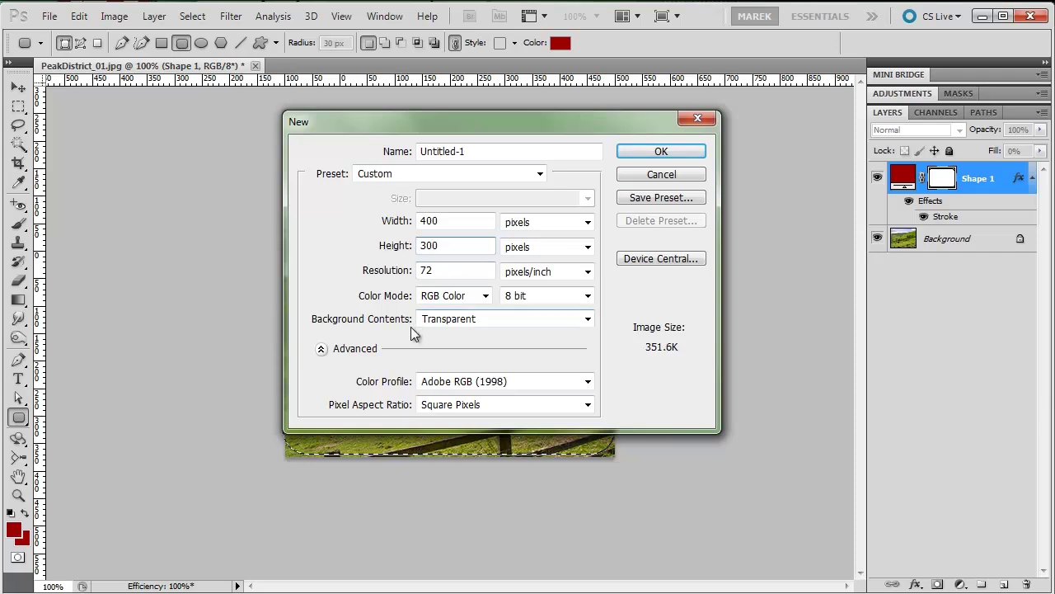
left_click(587, 319)
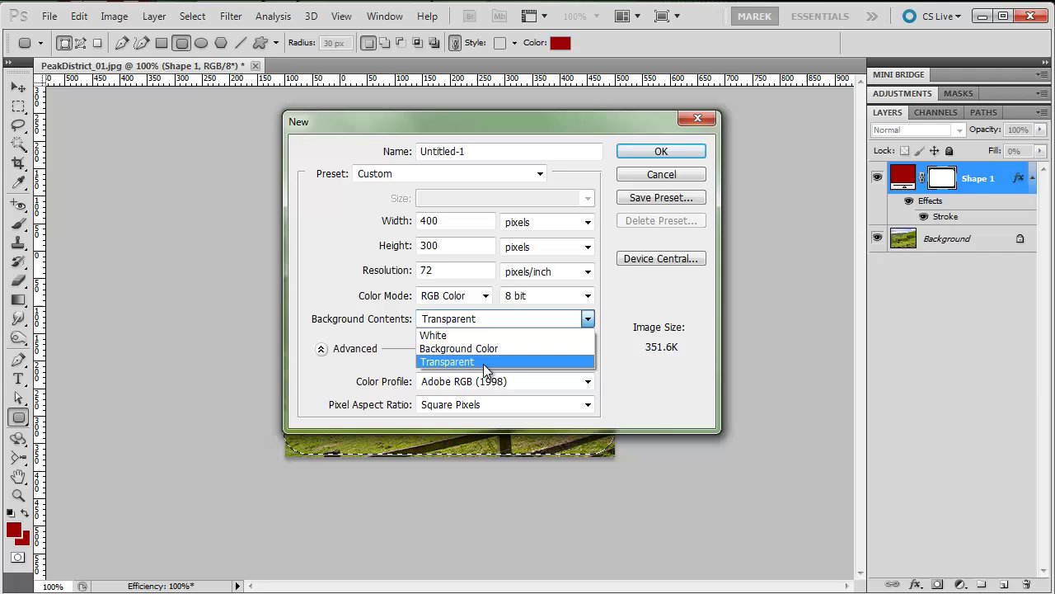
left_click(482, 362)
left_click(661, 151)
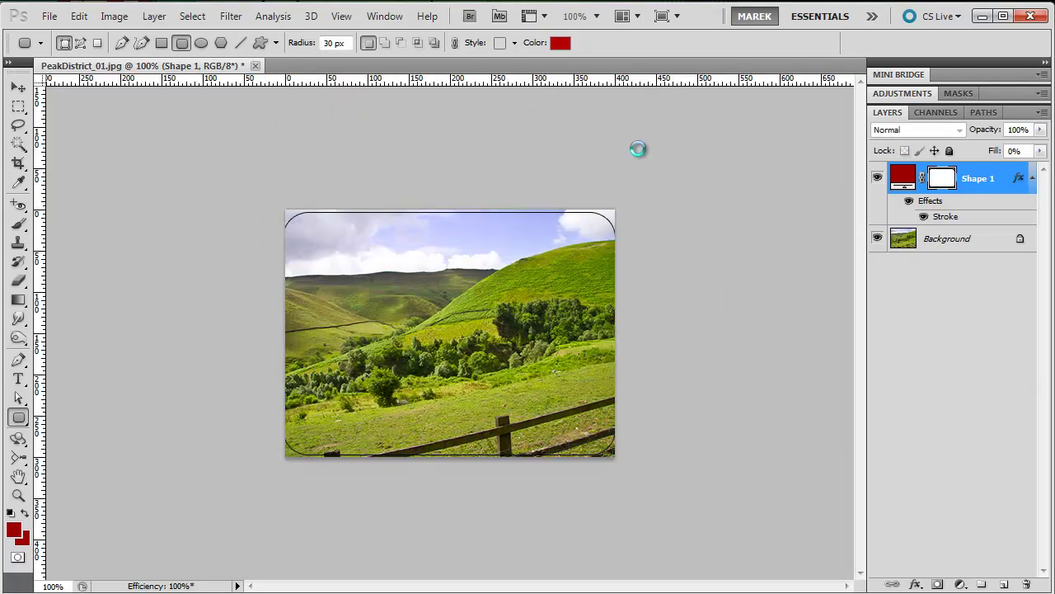
Step: Paste the rounded photo into Untitled-1 without colour conversion, then open Save for Web & Devices
left_click(79, 16)
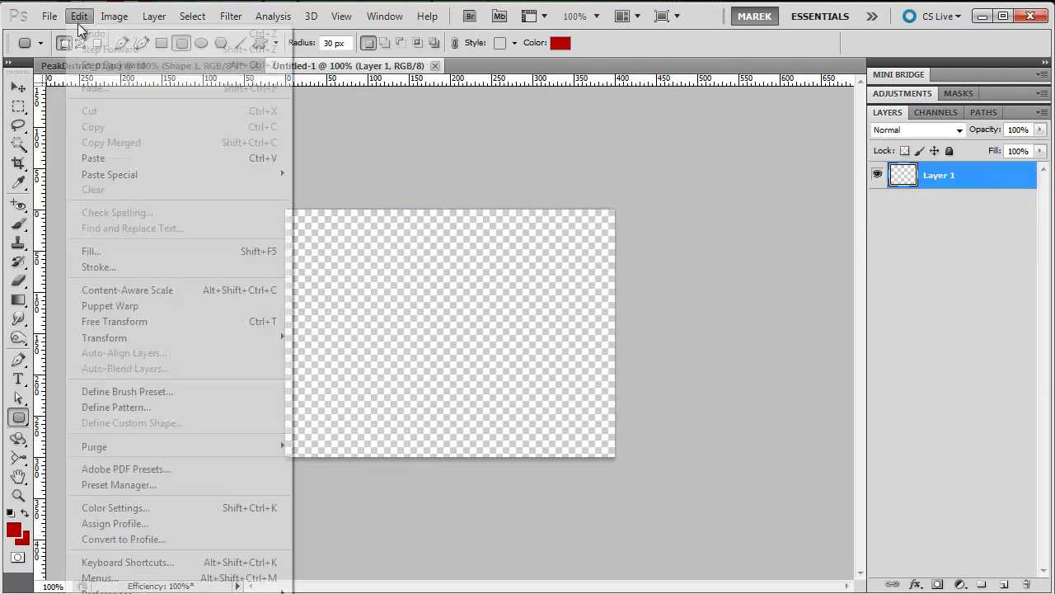
left_click(113, 158)
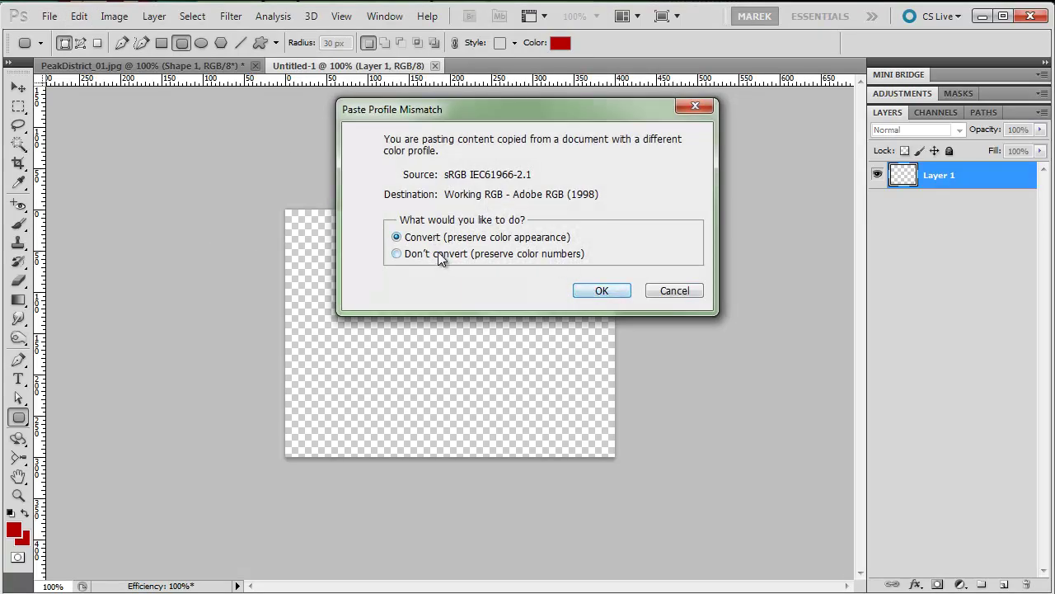
left_click(438, 253)
left_click(605, 290)
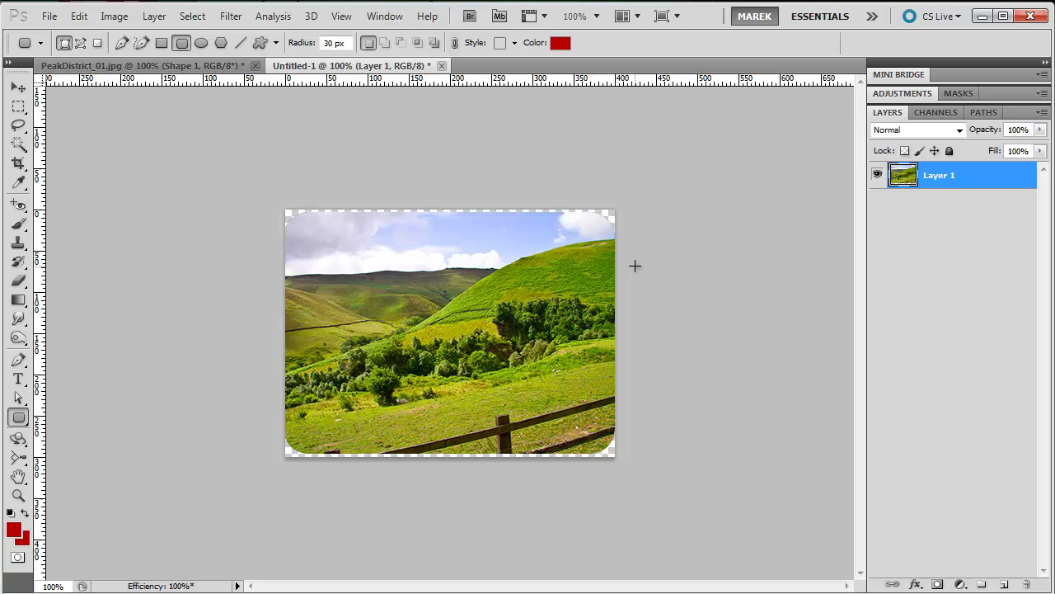
left_click(50, 16)
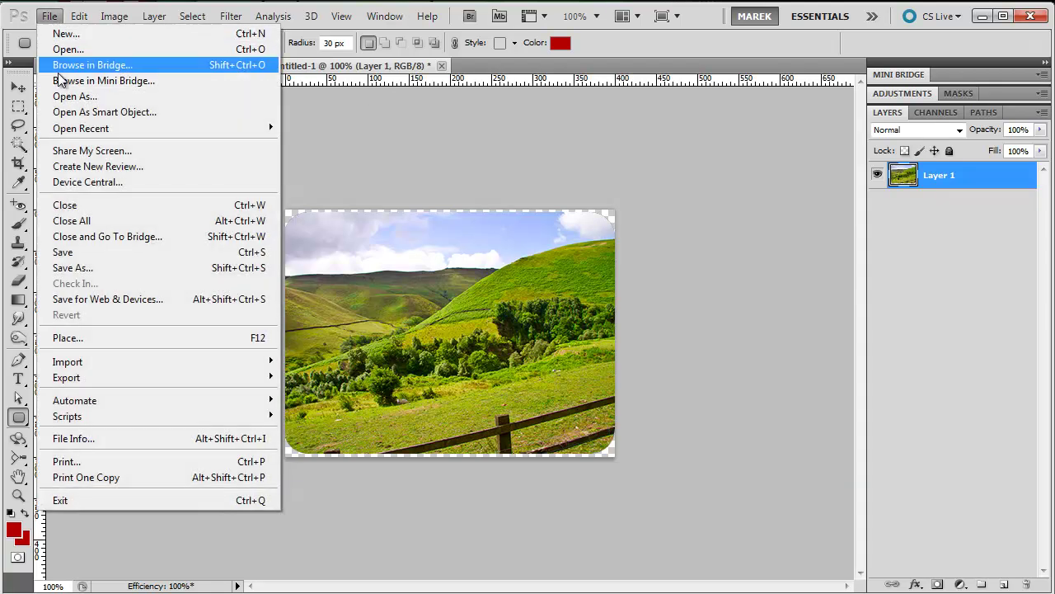
left_click(174, 298)
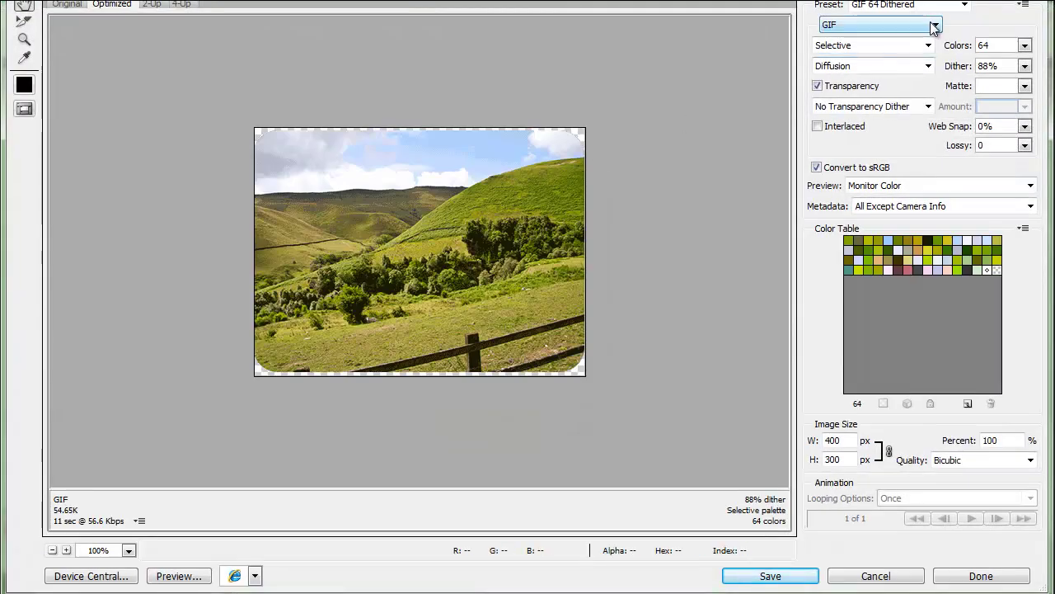
left_click(151, 4)
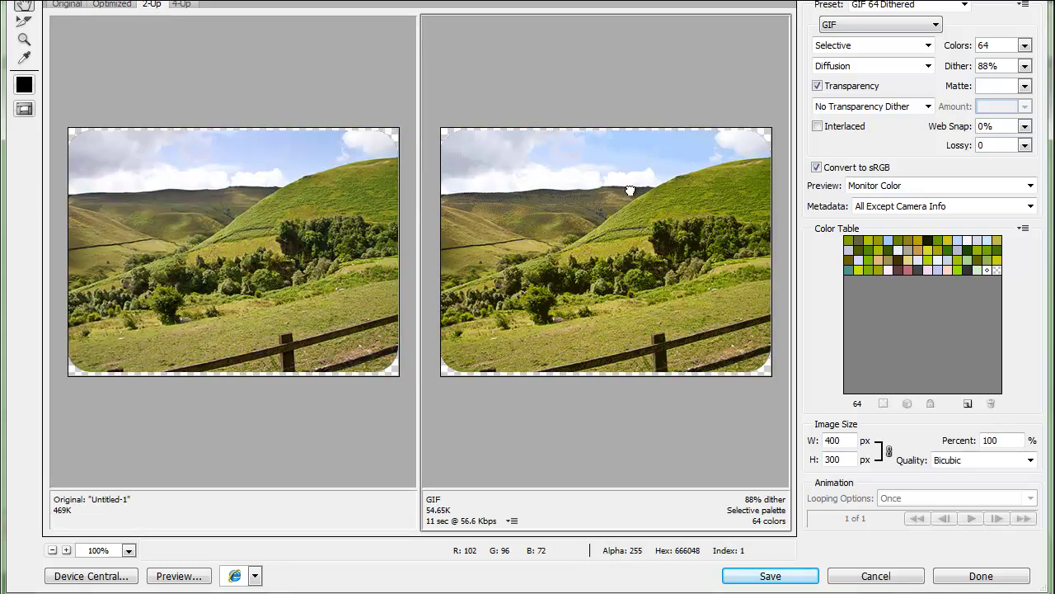
left_click(929, 33)
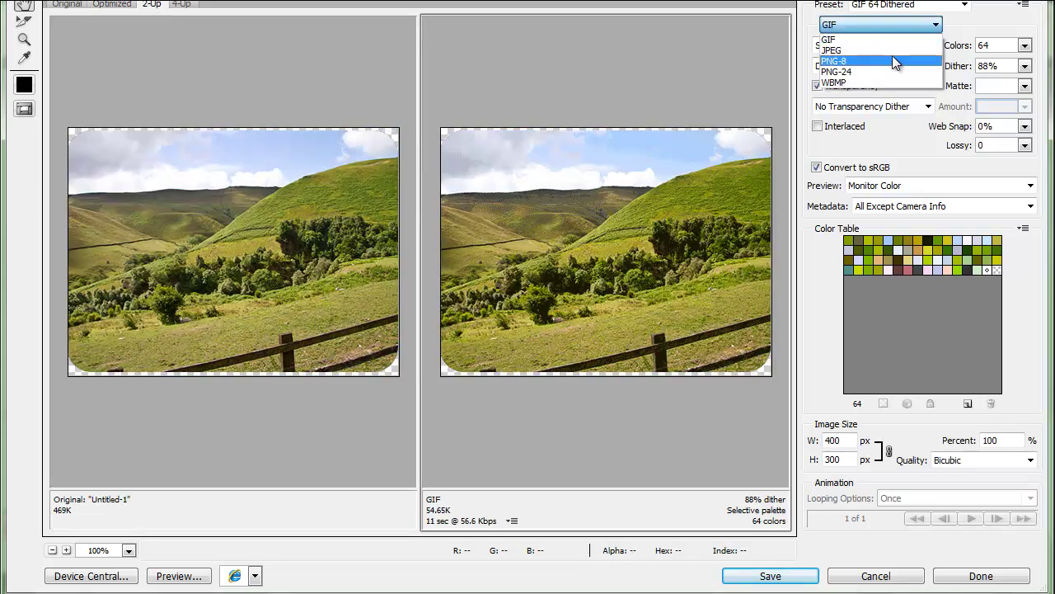
left_click(891, 56)
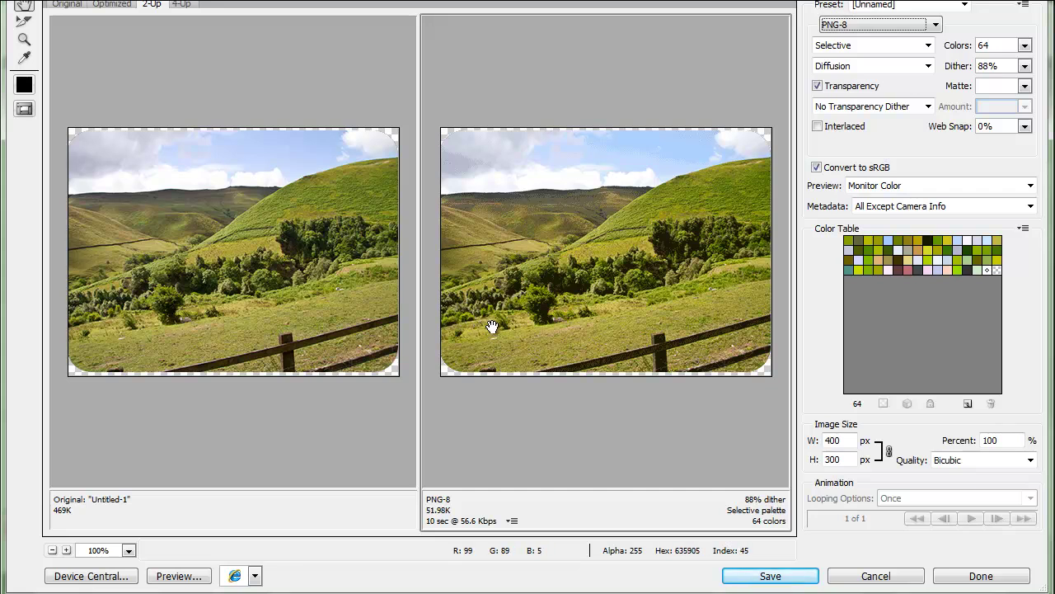
left_click(890, 577)
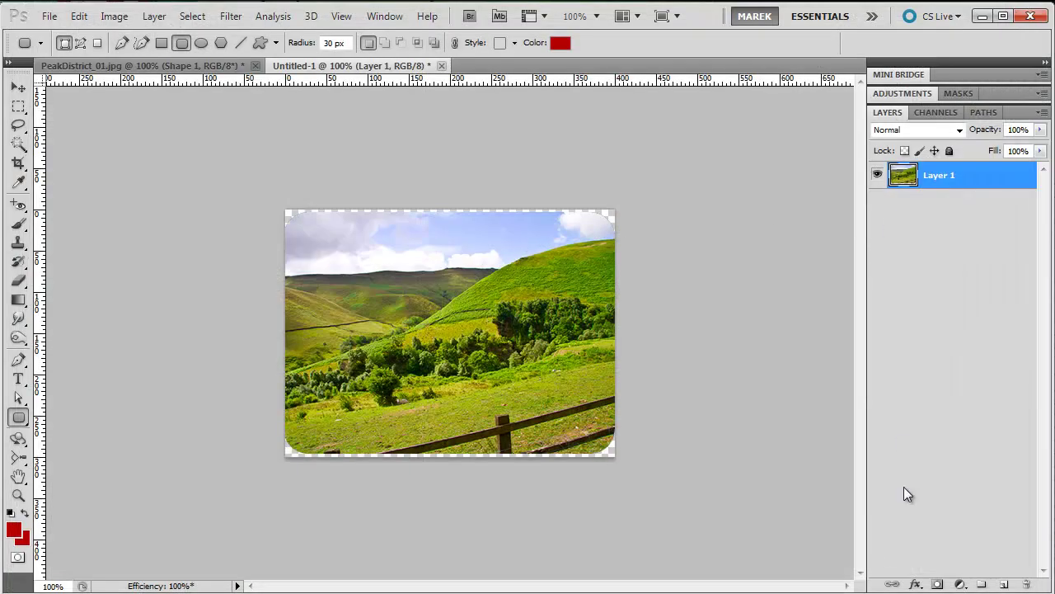
Step: Add a Drop Shadow effect to Layer 1 and set its angle to 125°
left_click(915, 583)
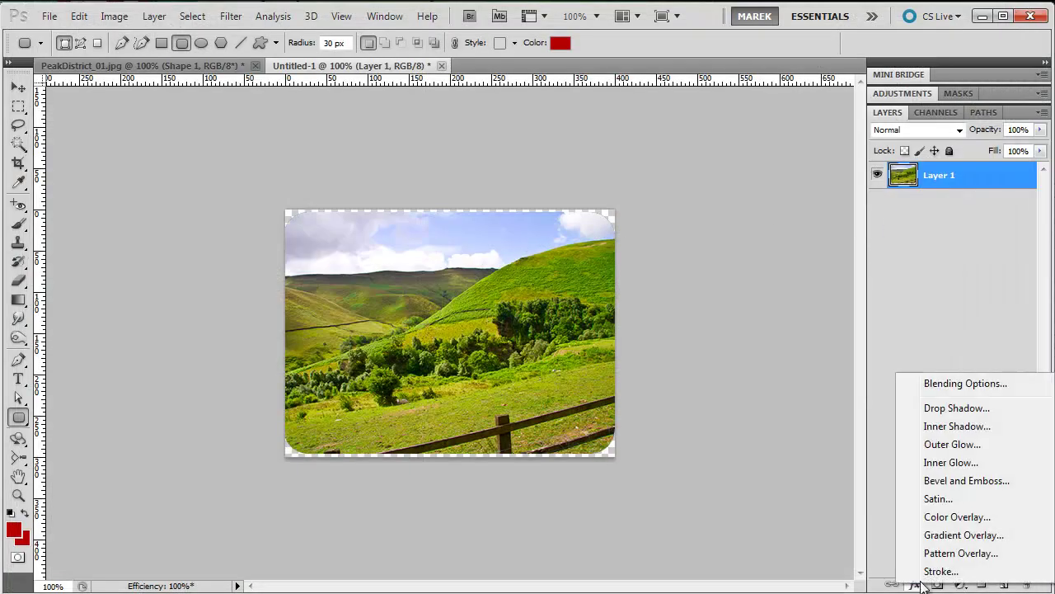
left_click(966, 410)
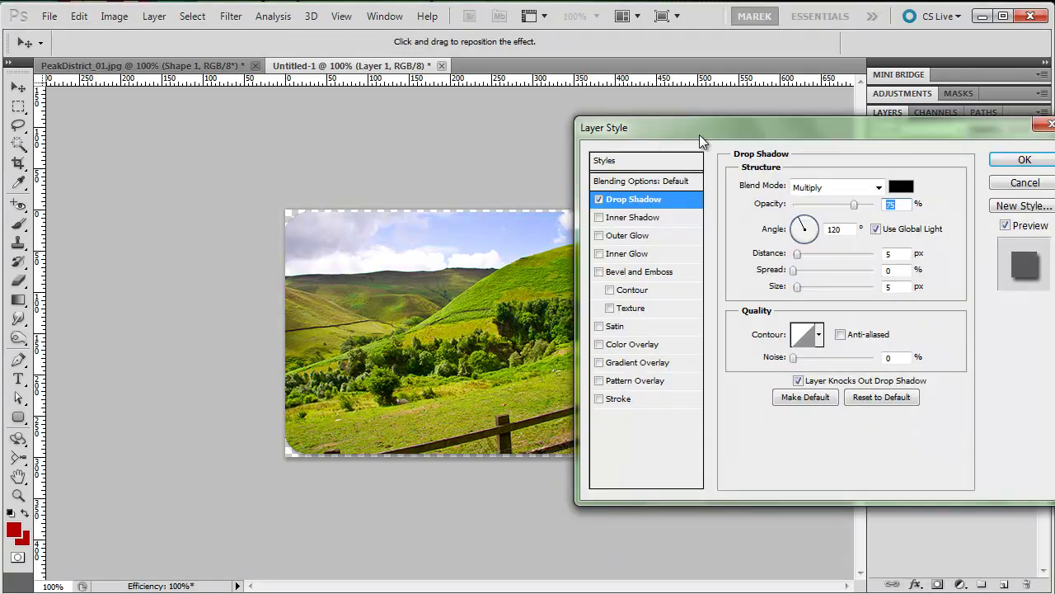
left_click_drag(699, 134, 670, 126)
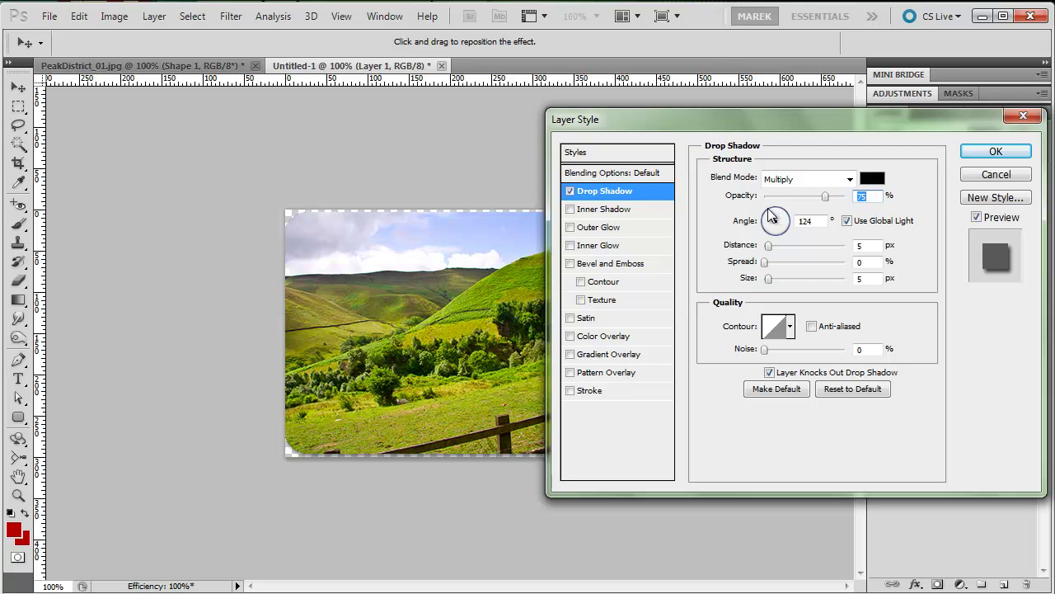
left_click_drag(770, 216, 769, 217)
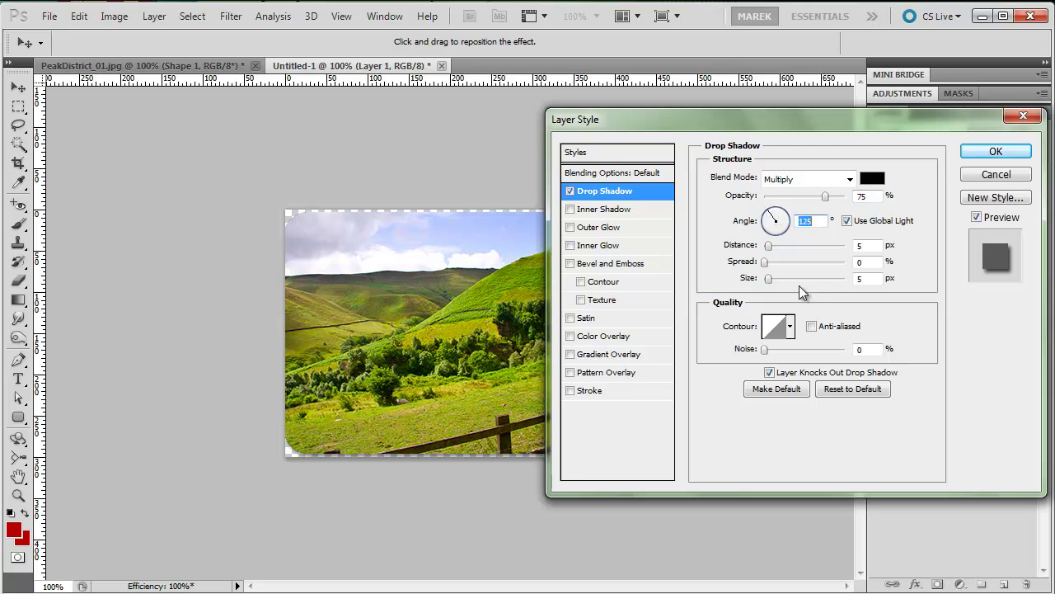
Step: Adjust the shadow to a 4 px distance with a softened size and confirm it
left_click(865, 246)
key("Up")
key("Up")
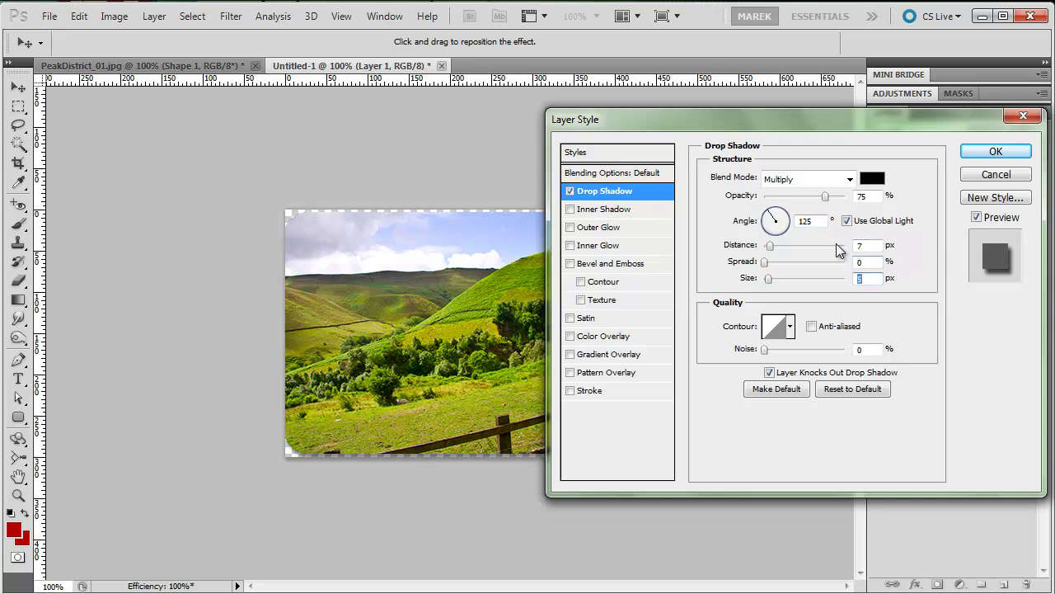
key("Up")
key("Up")
key("Up")
key("Up")
key("Up")
key("Down")
key("Down")
key("Down")
key("Down")
key("Down")
key("Down")
key("Down")
key("Up")
key("Up")
key("Up")
left_click(868, 245)
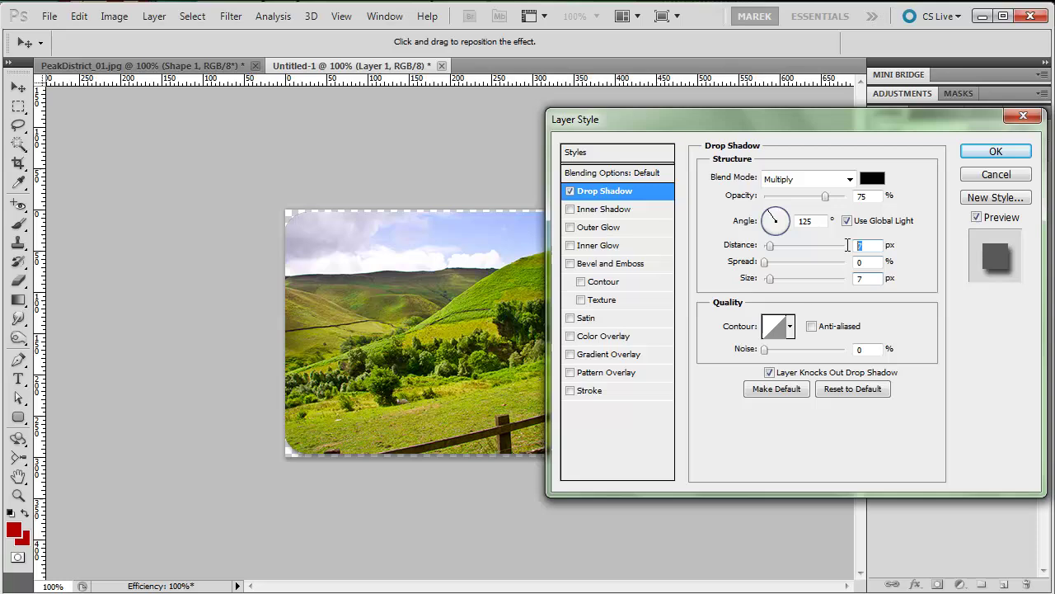
key("Down")
key("Down")
key("Down")
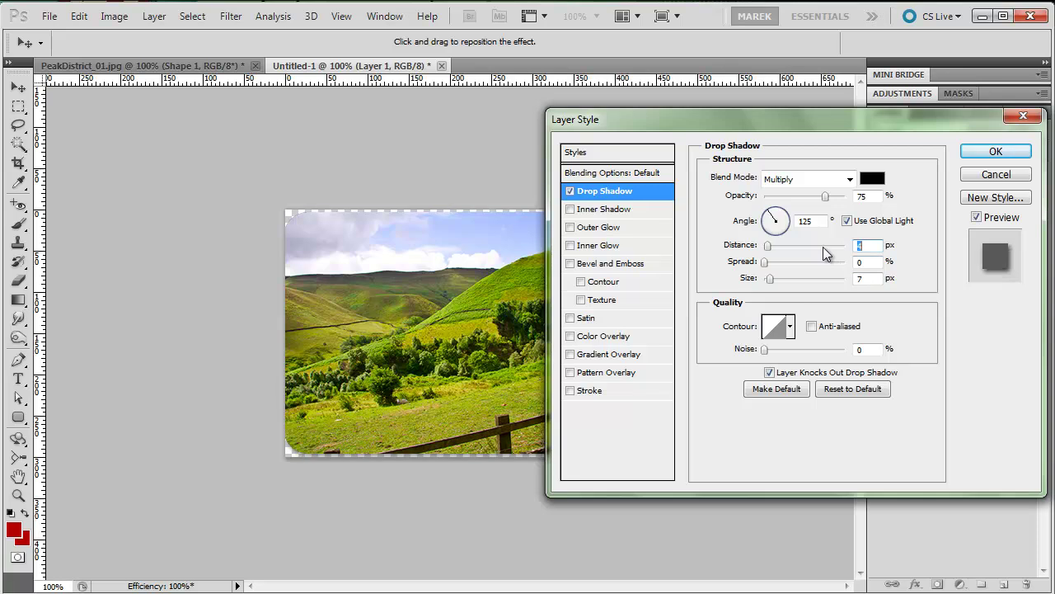
key("Tab")
key("Tab")
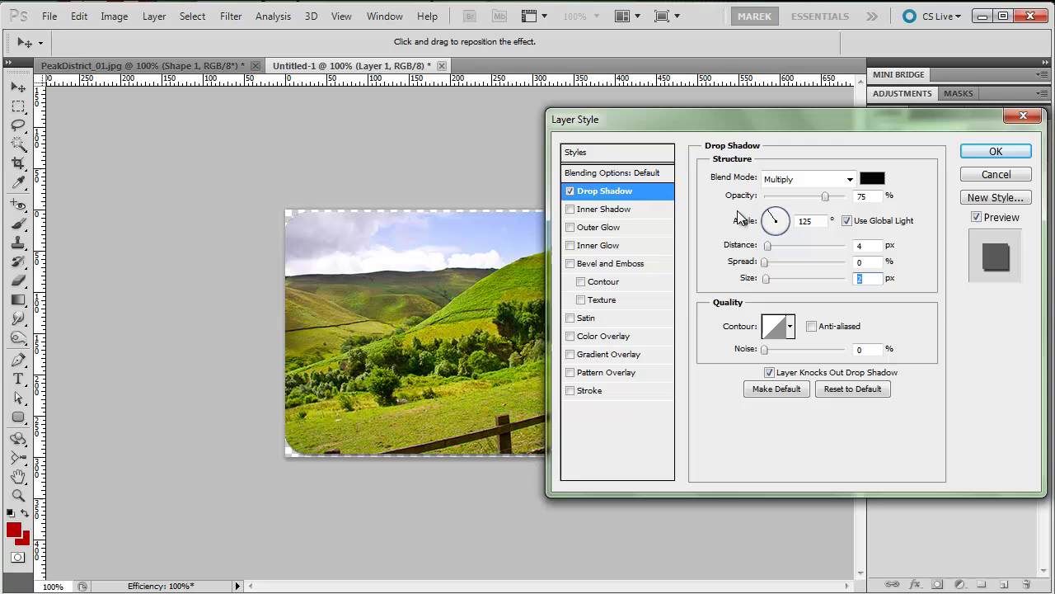
left_click(981, 156)
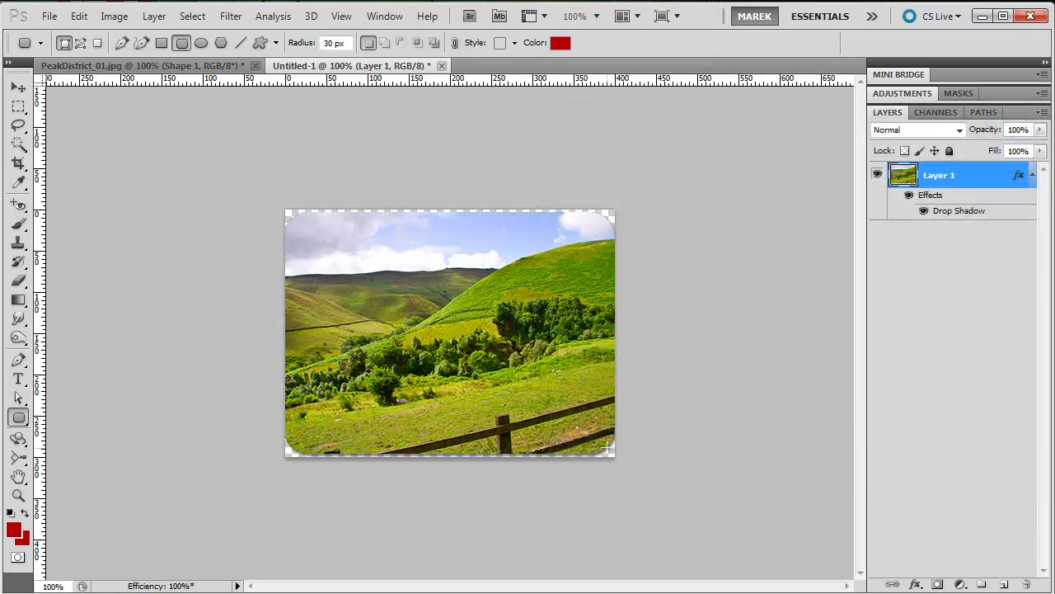
Step: Reopen Save for Web & Devices, switch the format to PNG-24 with transparency, and proceed to save
left_click(50, 16)
left_click(161, 299)
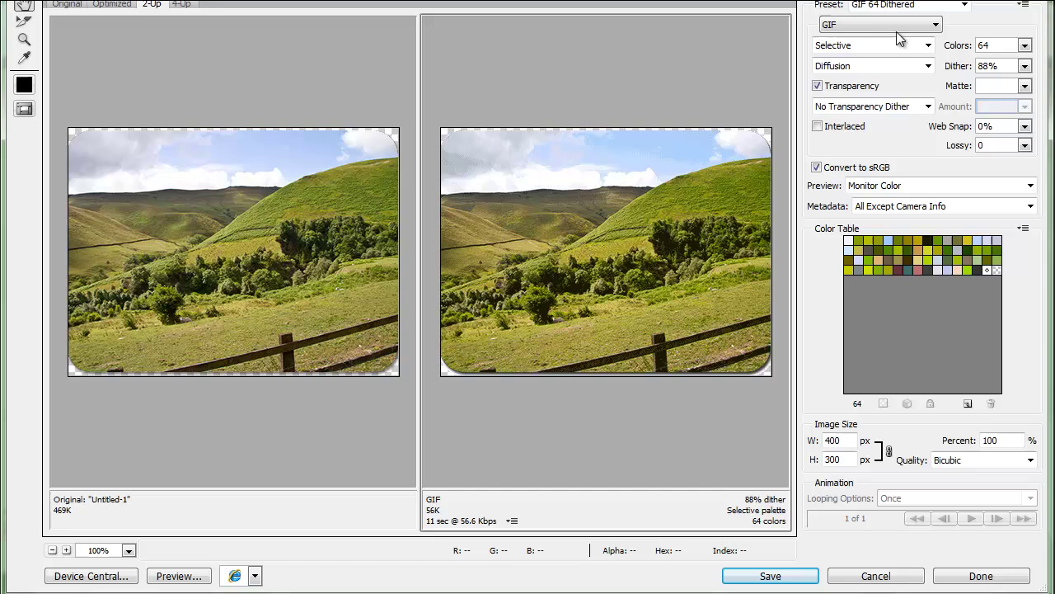
left_click(922, 25)
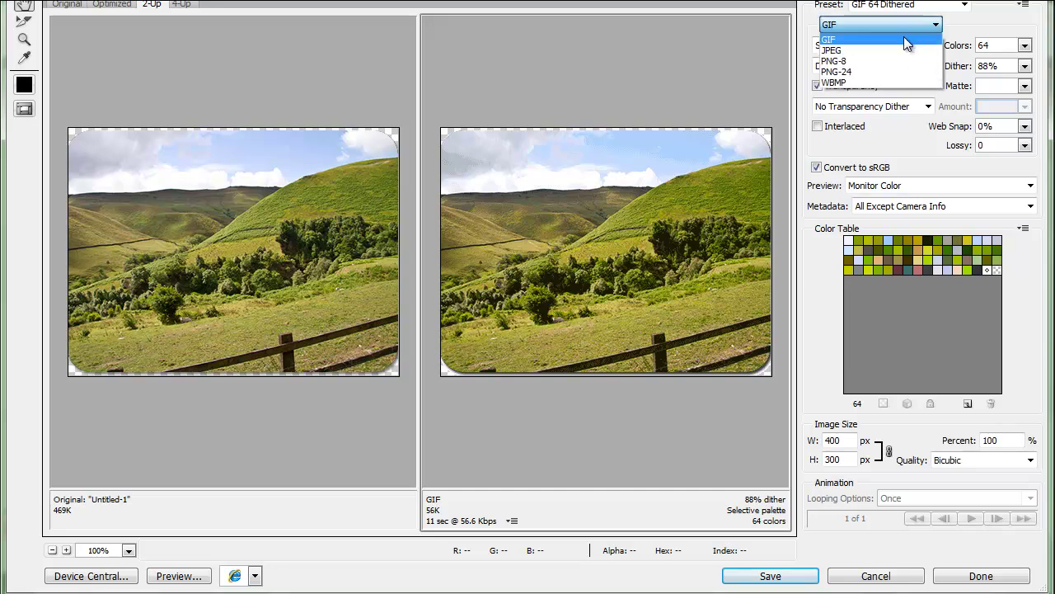
left_click(857, 62)
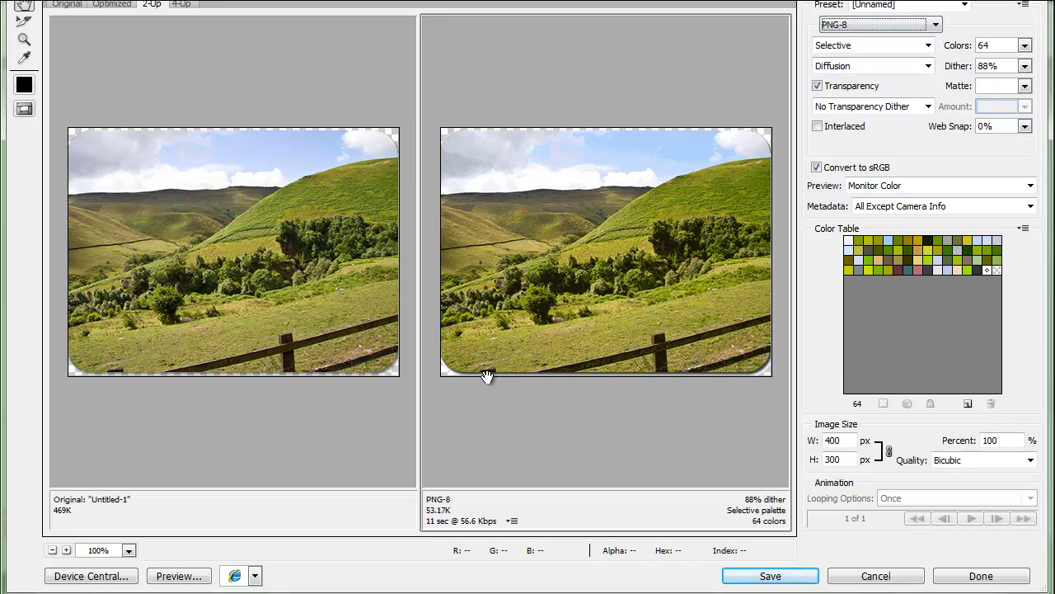
left_click(923, 24)
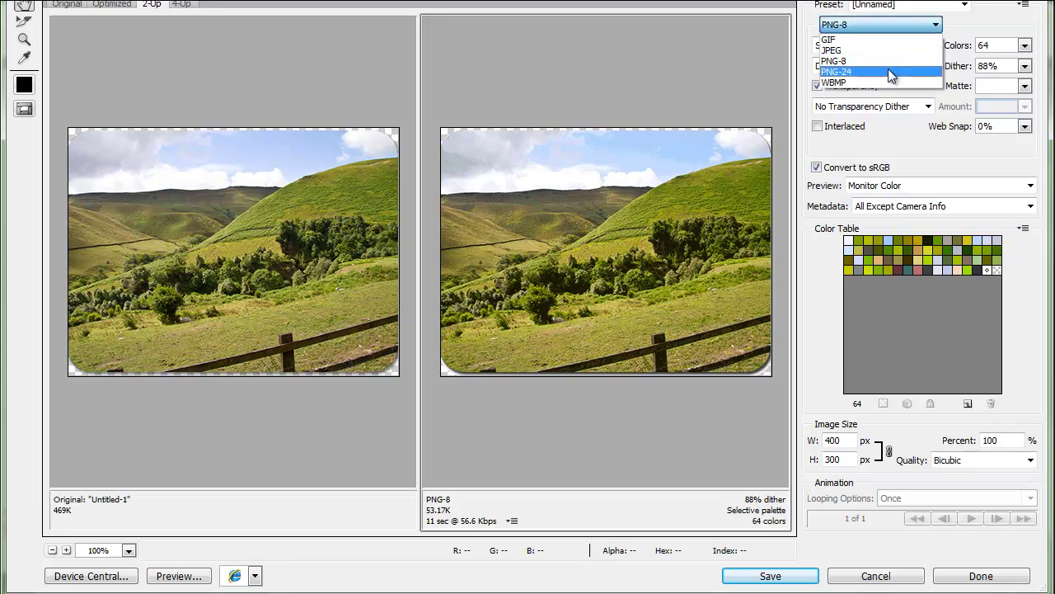
left_click(885, 72)
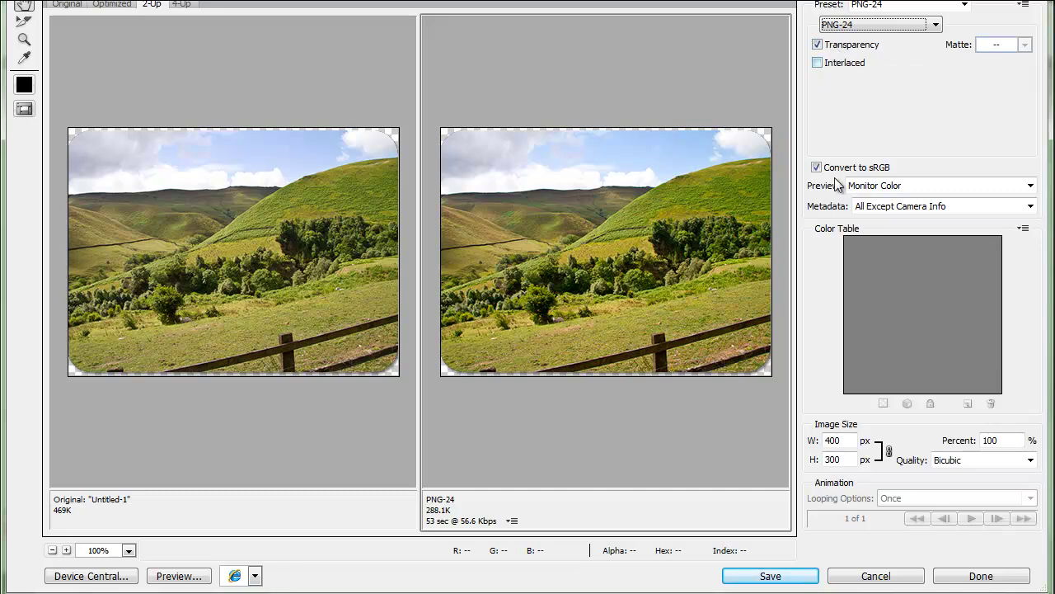
left_click(770, 576)
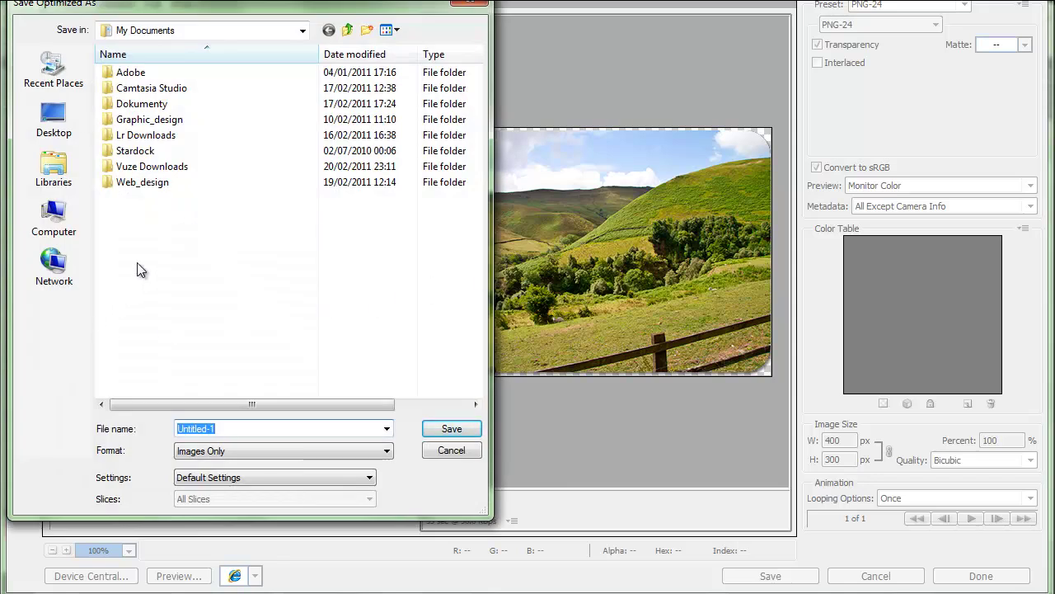
Step: Save the PNG-24 export as 'image' on the Desktop
type("image")
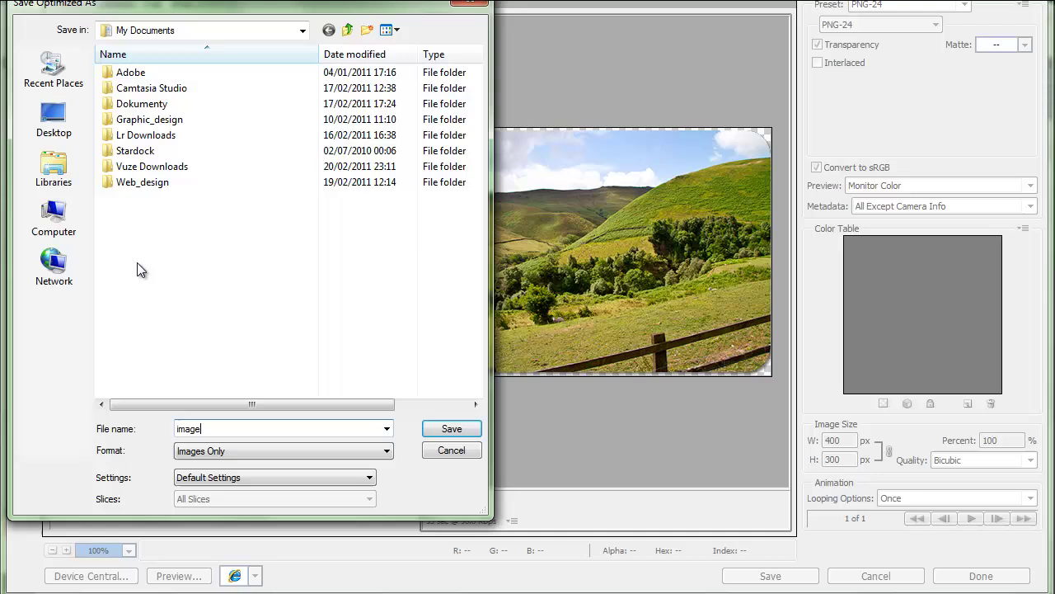
left_click(53, 119)
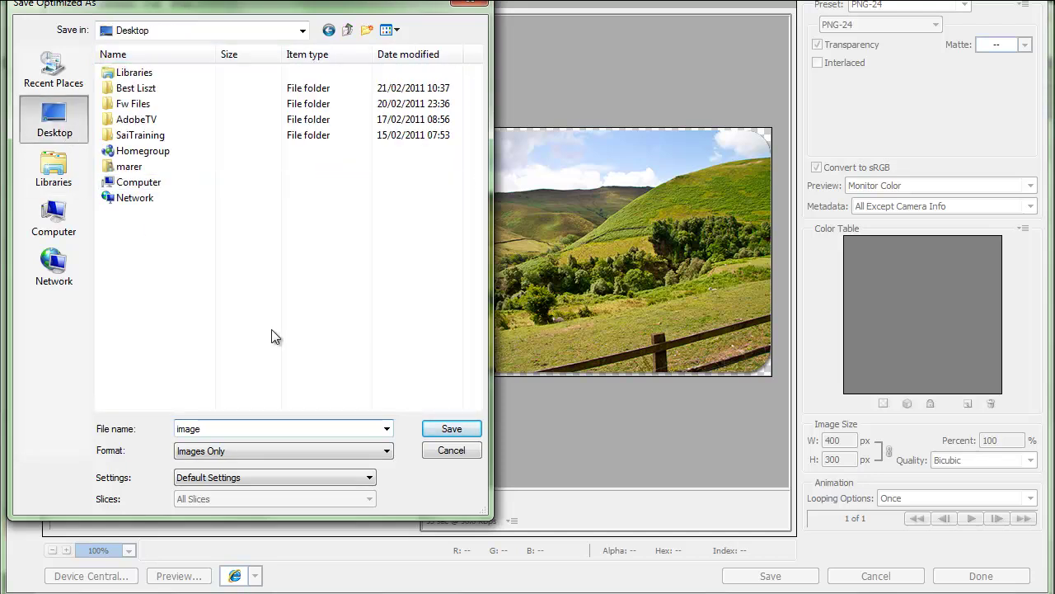
left_click(452, 427)
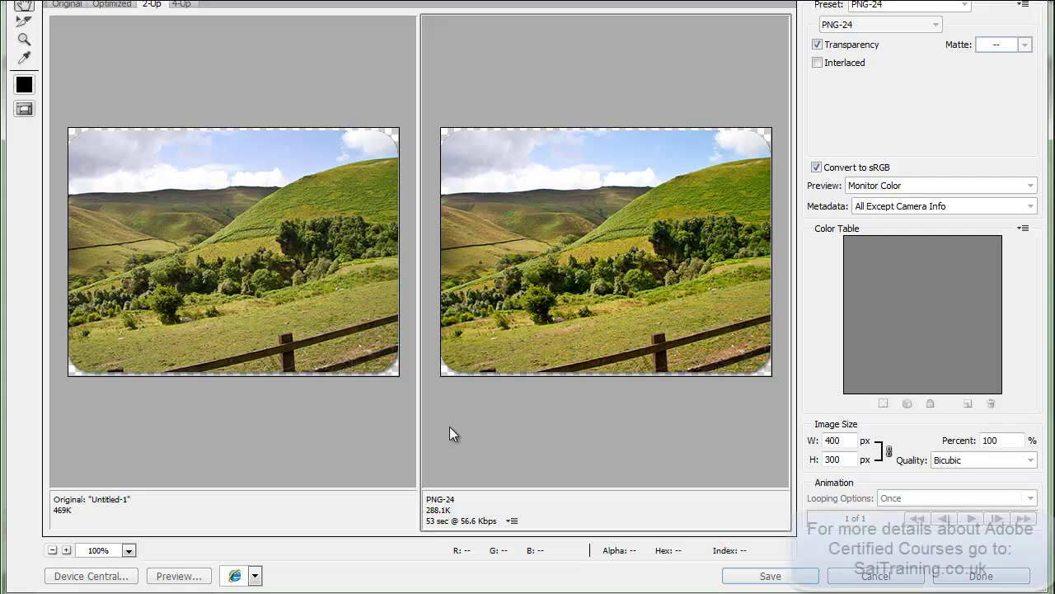